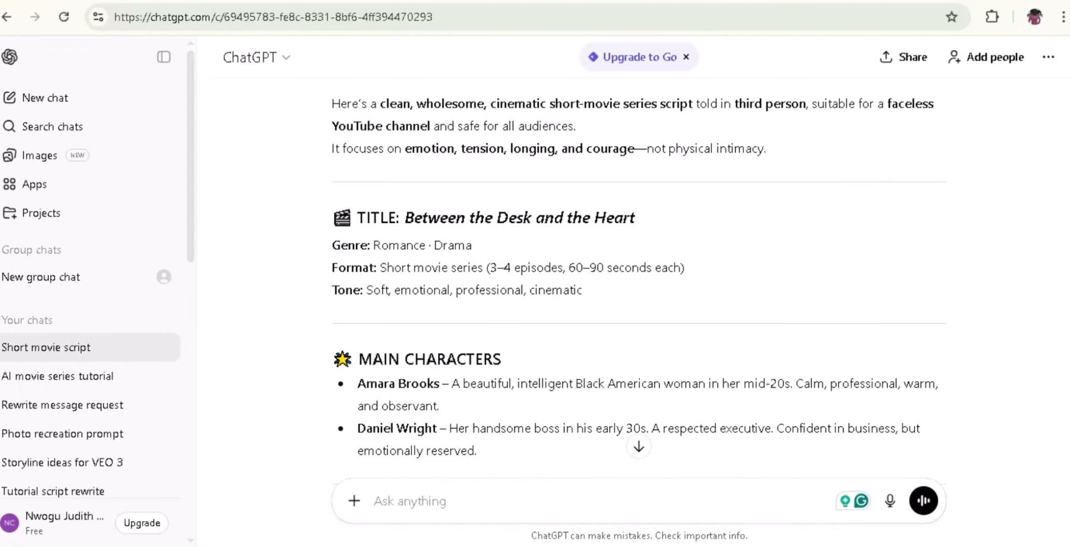
- Read through the short-movie script from the title and main characters to Episode 4 and the optional closing text
scroll(638, 273, "down", 4)
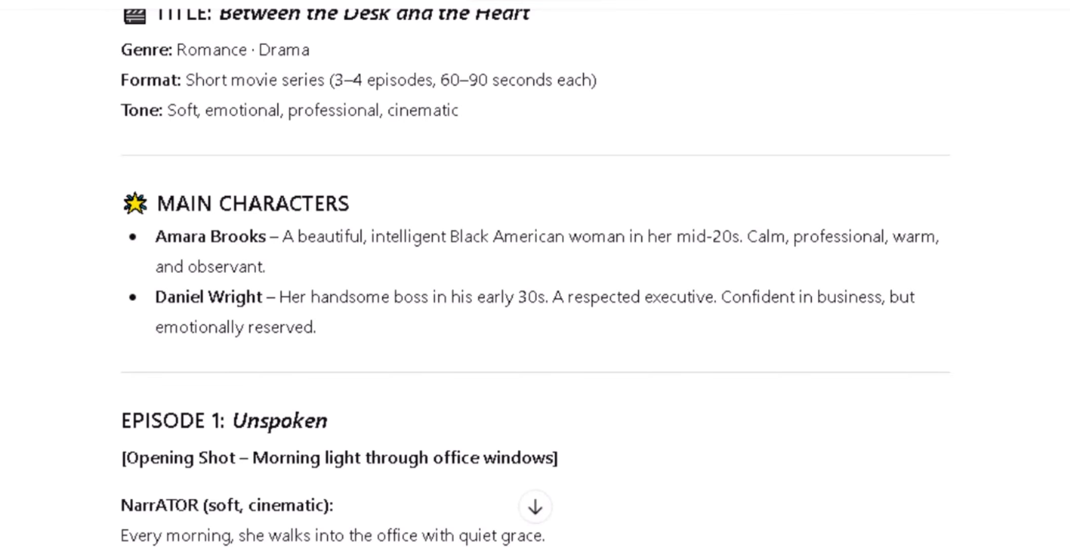
scroll(535, 277, "down", 1)
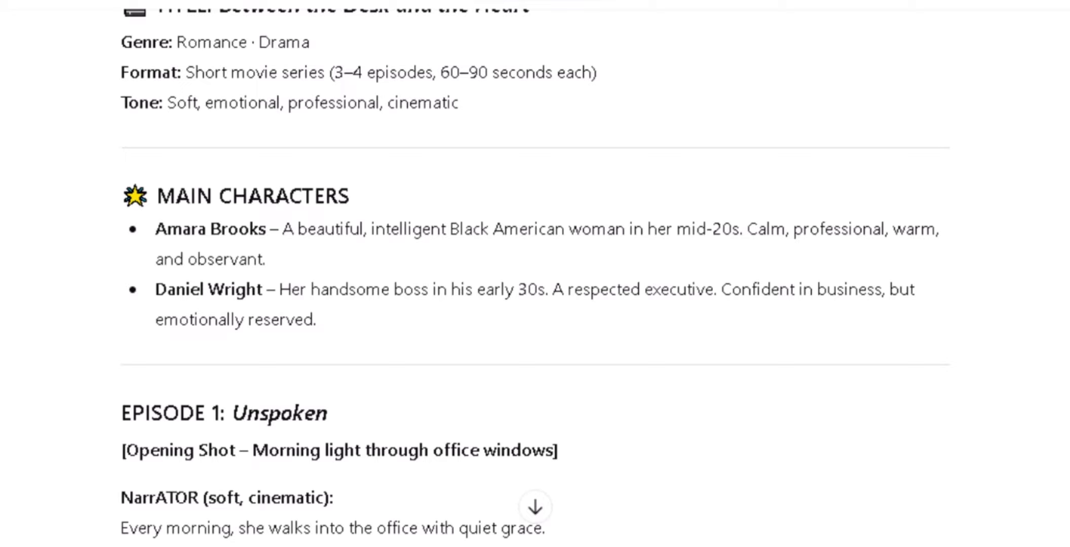
scroll(535, 274, "down", 5)
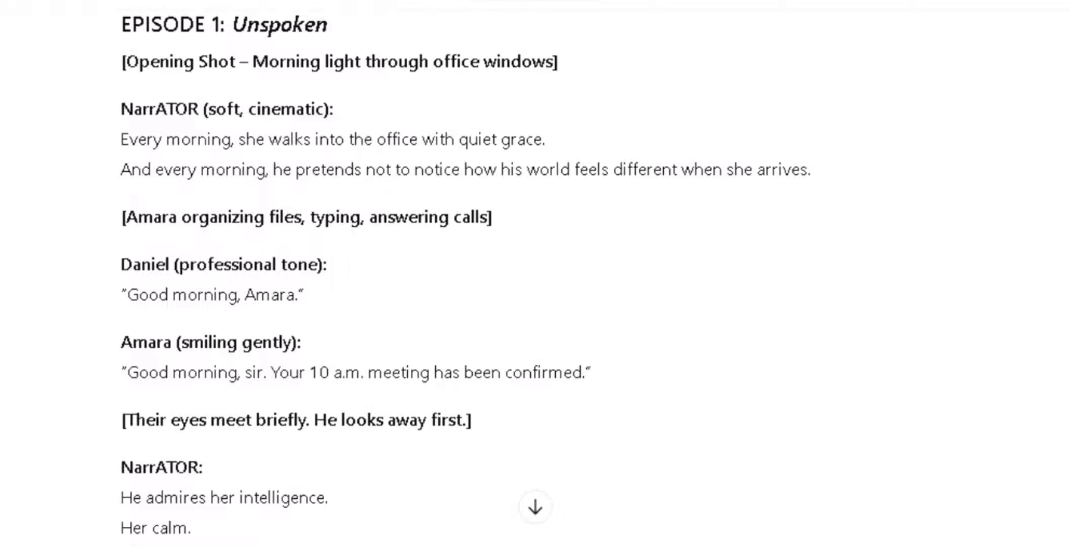
scroll(535, 273, "down", 12)
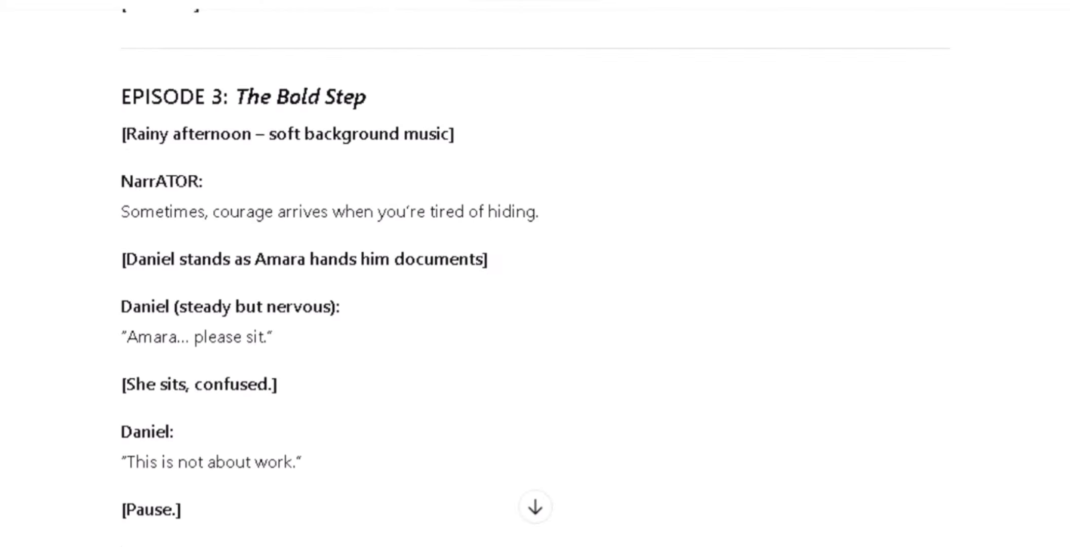
scroll(535, 274, "down", 12)
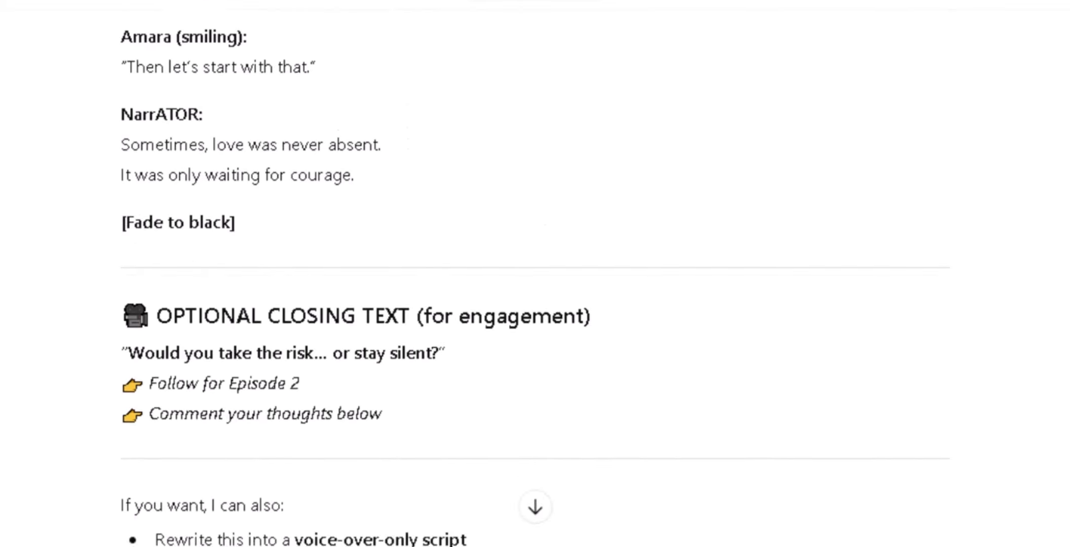
scroll(535, 274, "up", 5)
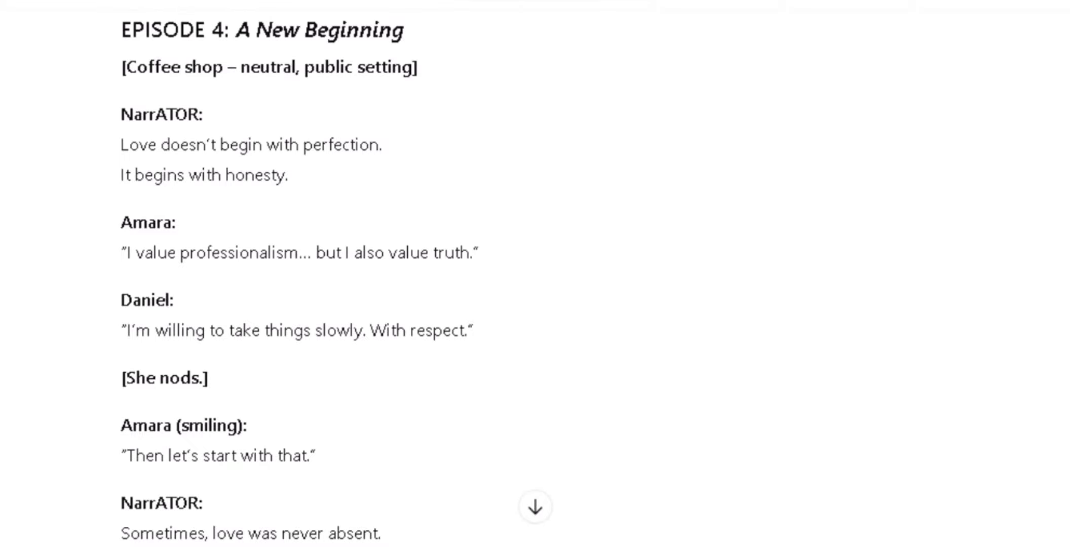
scroll(535, 274, "down", 5)
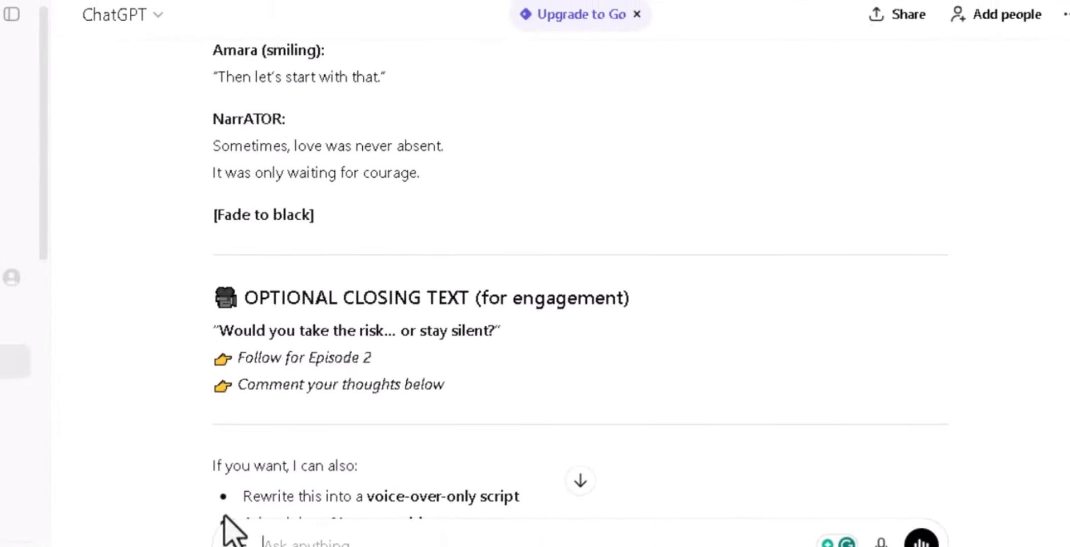
- Send the request "Give me image prompts for each scene in this series, with consistent characters."
type("Give me image prompts for each scene in this series, with consistent characters.")
key("ctrl+a")
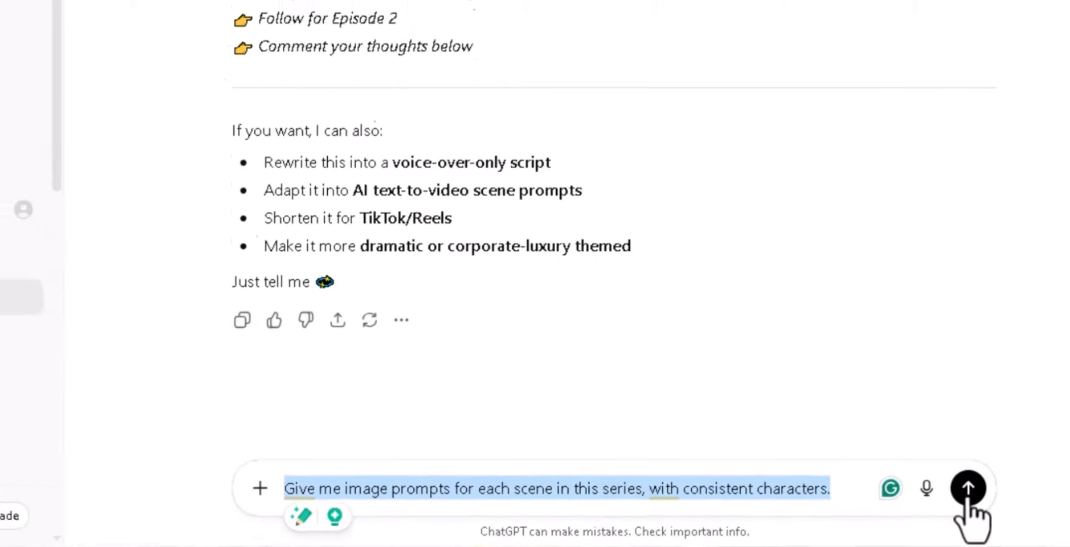
key("Return")
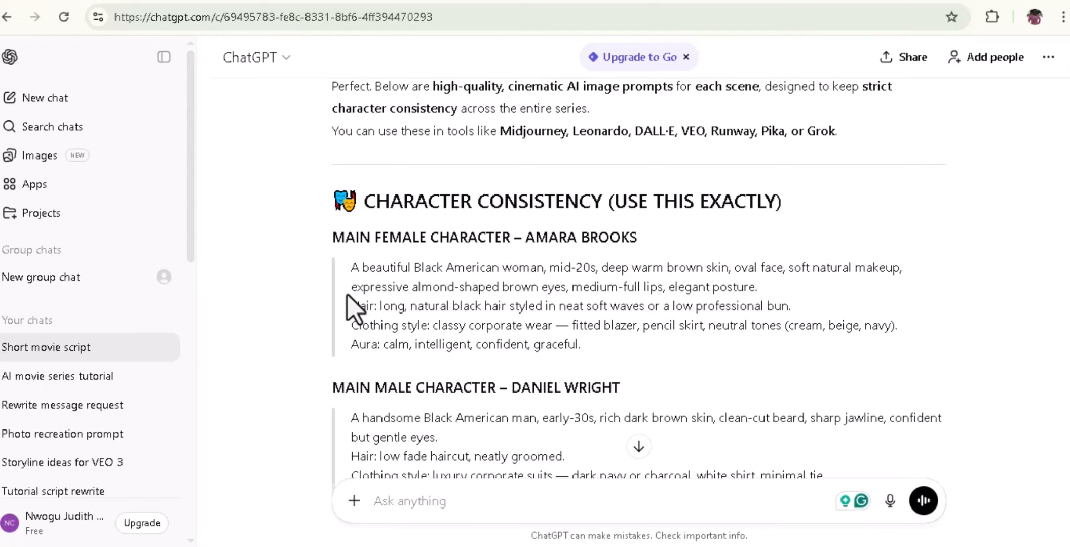
- Examine the main female and male character descriptions in the character consistency section
left_click_drag(349, 269, 516, 353)
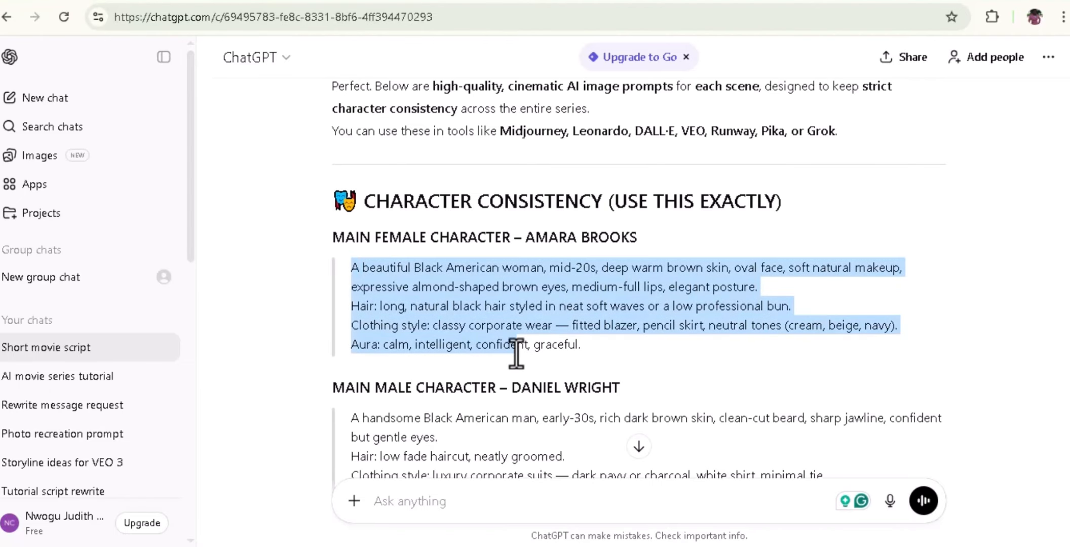
left_click_drag(516, 353, 558, 355)
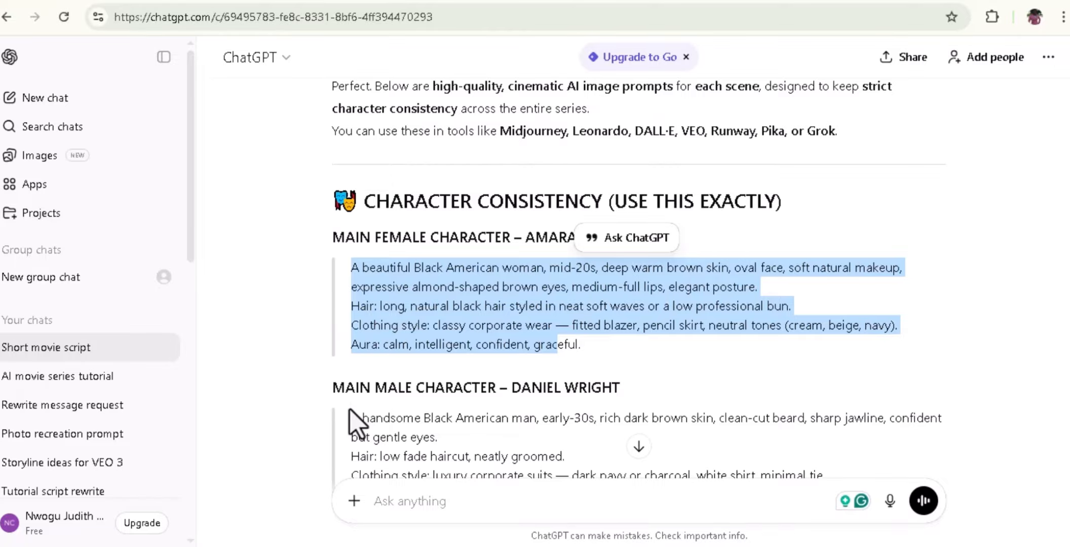
scroll(253, 498, "down", 3)
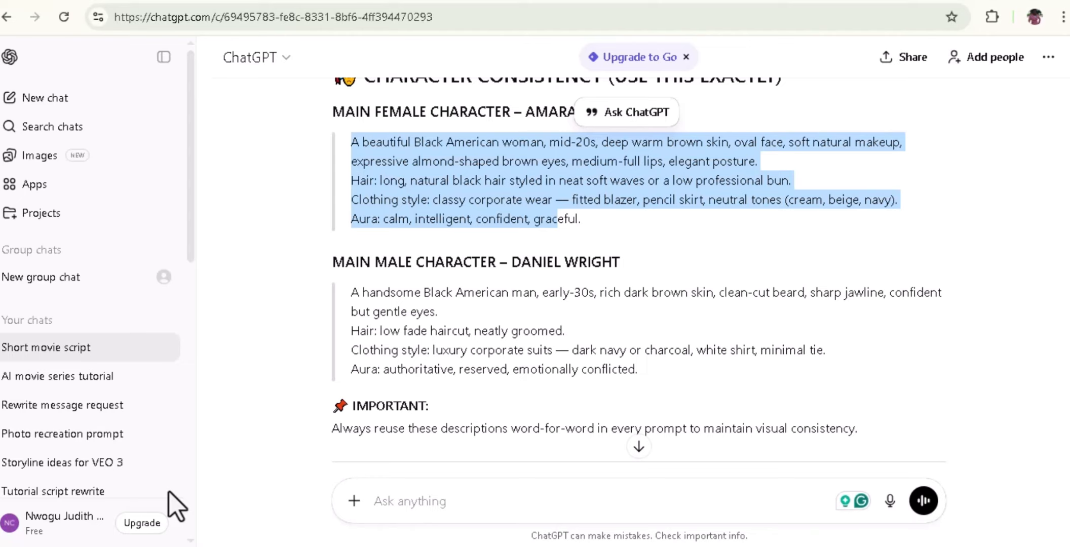
- Copy the Episode 1 Scene 1 "Morning Office Arrival" image prompt into the chat message box
scroll(208, 481, "down", 5)
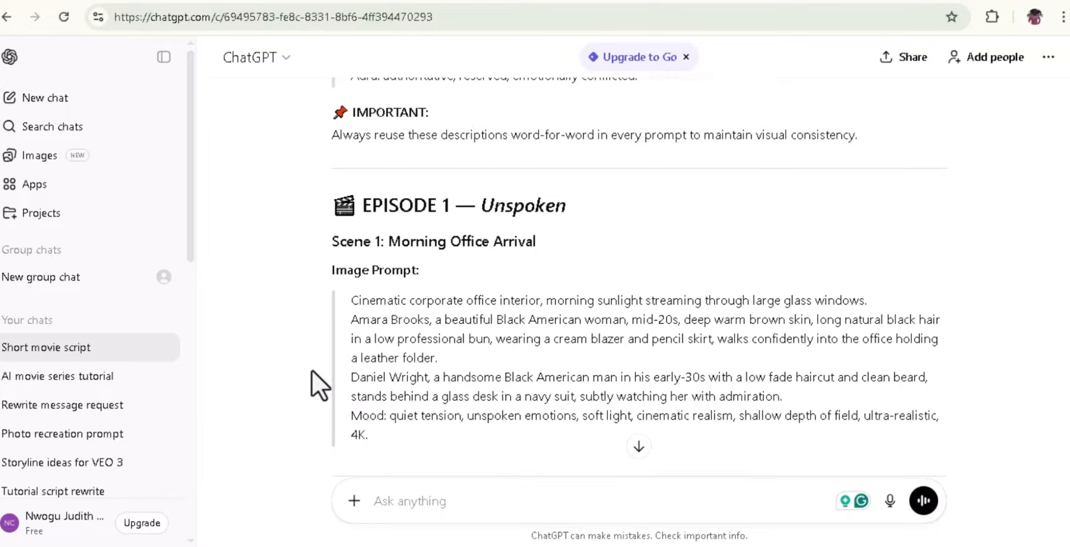
left_click_drag(351, 300, 482, 443)
key("ctrl+c")
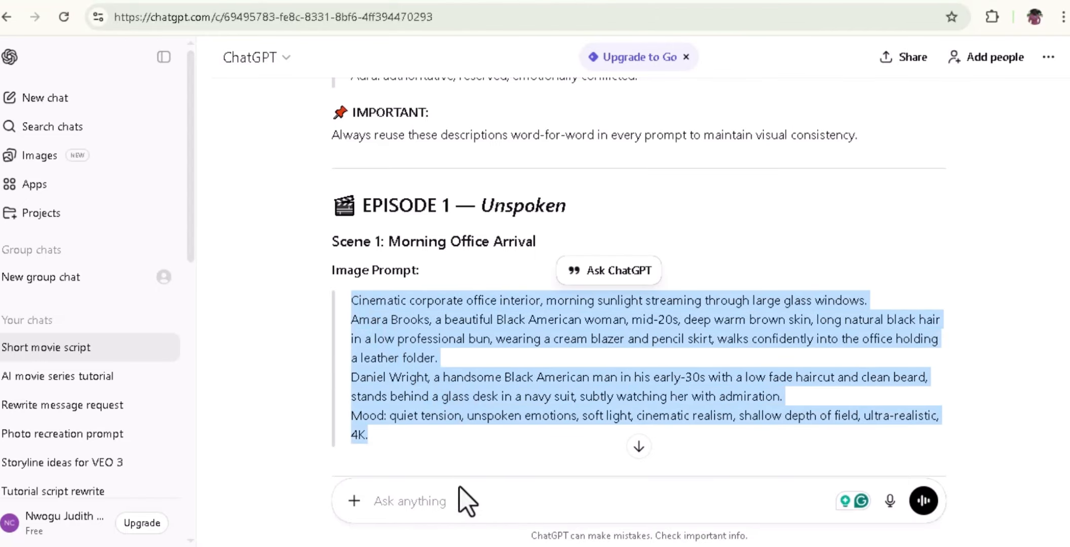
left_click(457, 499)
key("ctrl+v")
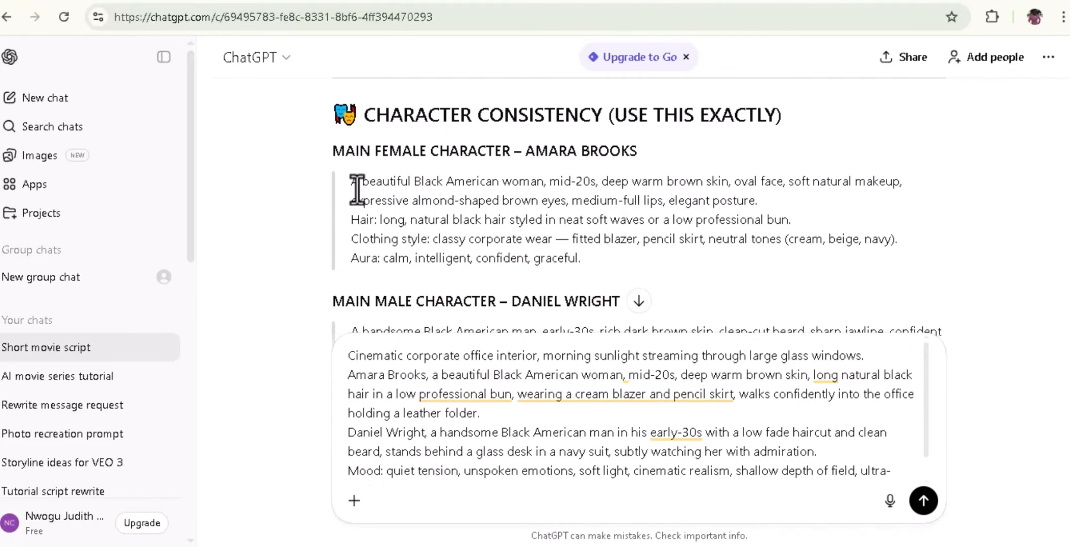
- Insert the main female character's full description after her name in the drafted Scene 1 prompt, separated by a space
left_click_drag(361, 192, 567, 254)
key("ctrl+c")
scroll(685, 368, "down", 3)
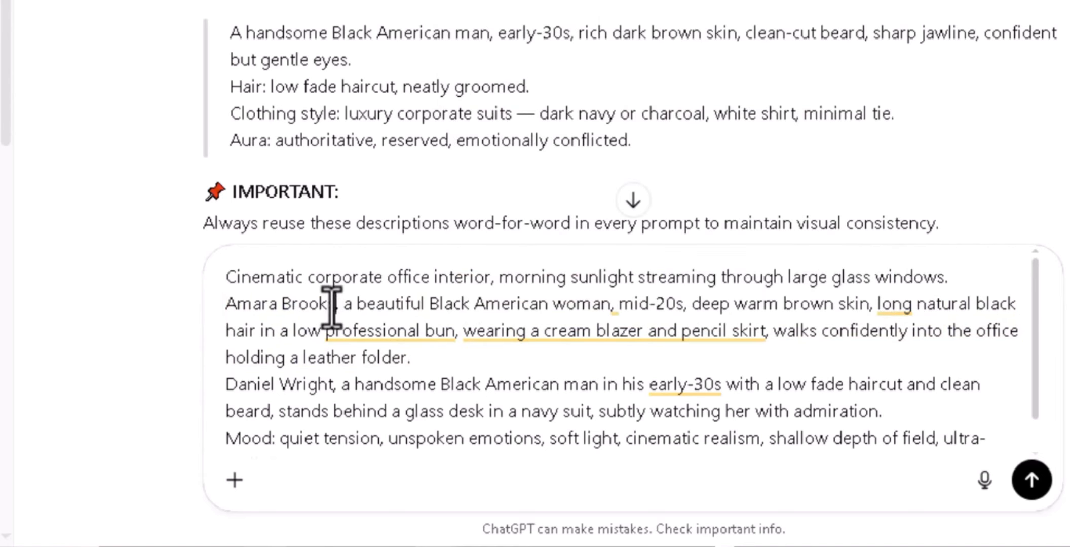
key("ctrl+v")
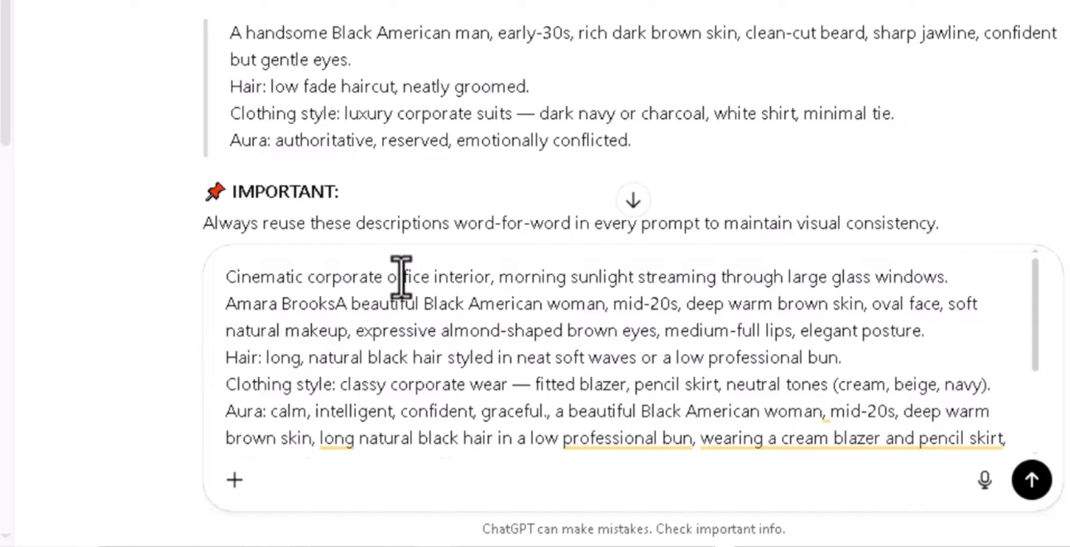
left_click(335, 303)
scroll(633, 122, "down", 4)
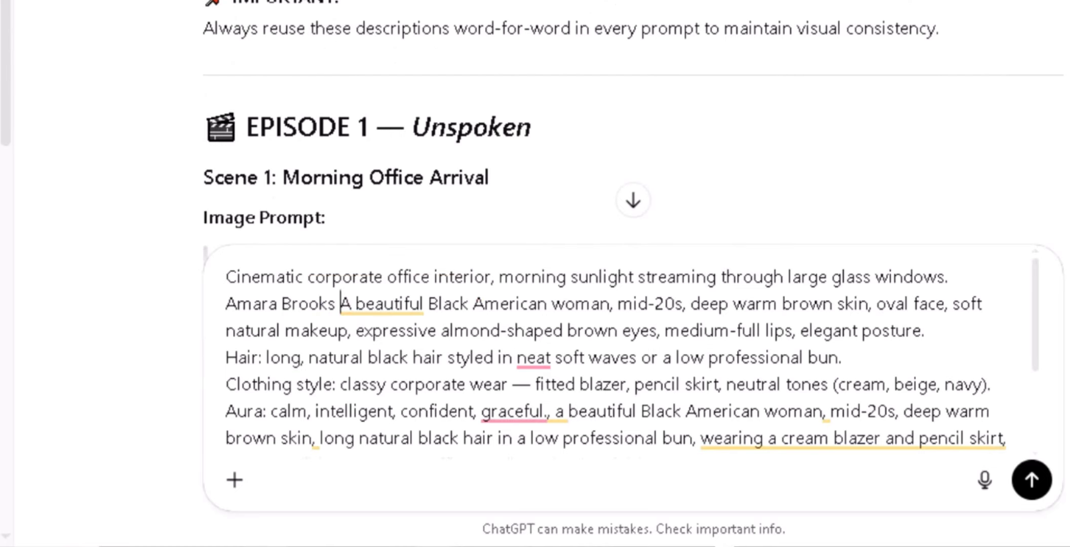
- Insert the main male character's full description after his name in the drafted Scene 1 prompt
scroll(633, 122, "up", 5)
scroll(633, 122, "up", 1)
scroll(816, 235, "down", 2)
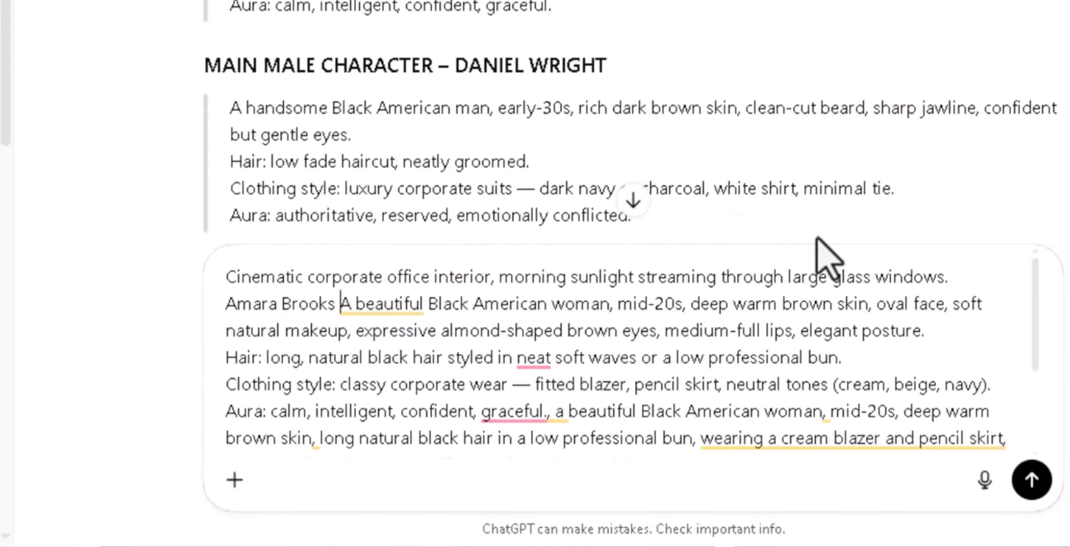
left_click_drag(231, 94, 600, 218)
key("ctrl+c")
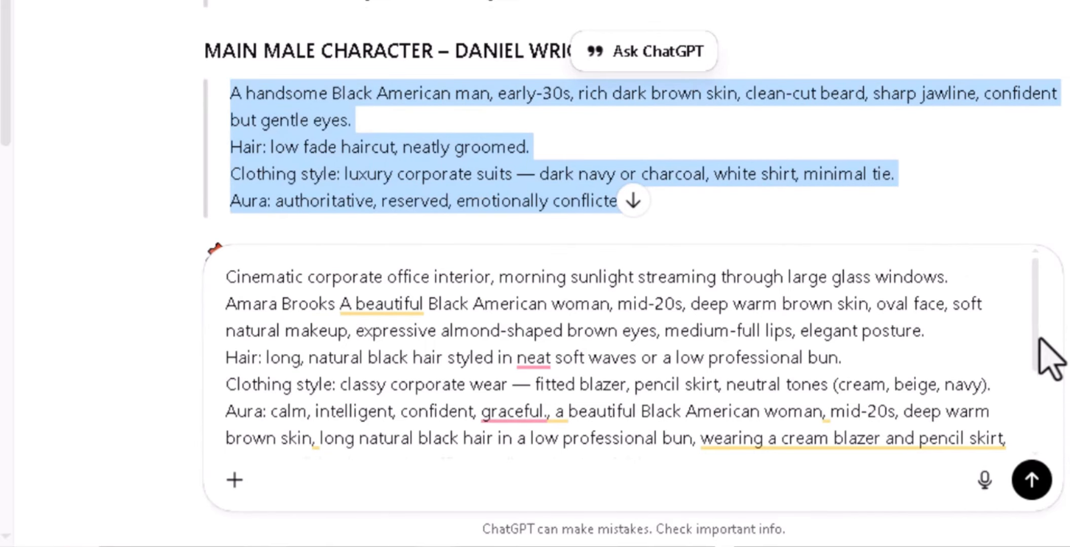
scroll(1048, 355, "down", 1)
left_click_drag(1040, 339, 1042, 348)
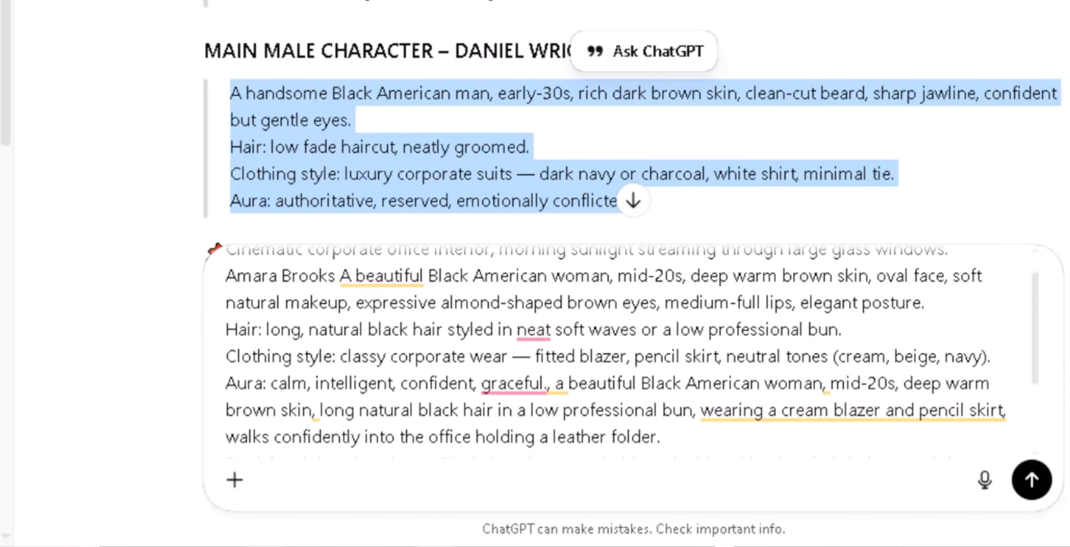
scroll(320, 365, "down", 3)
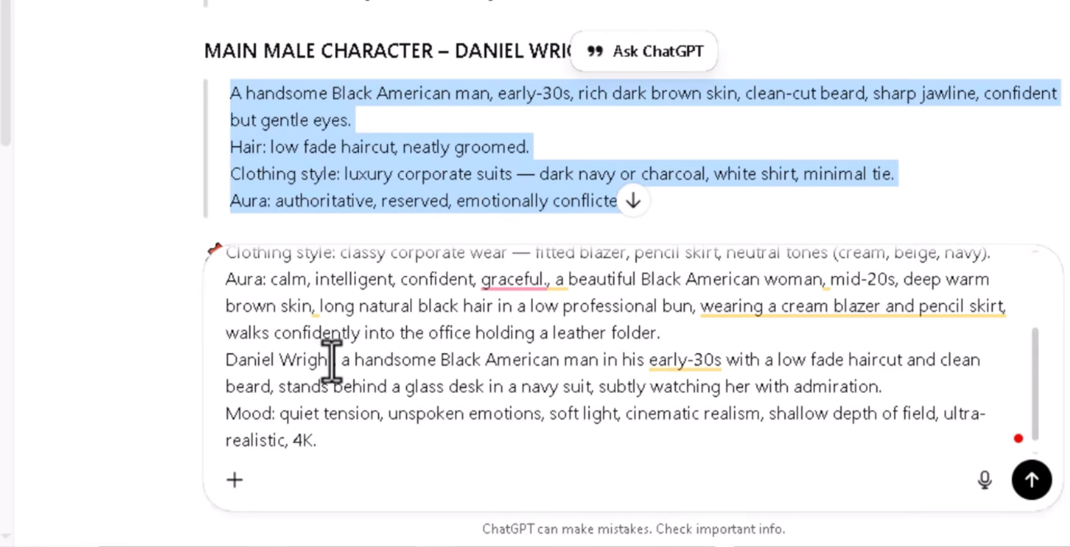
left_click(332, 361)
right_click(330, 359)
left_click(370, 140)
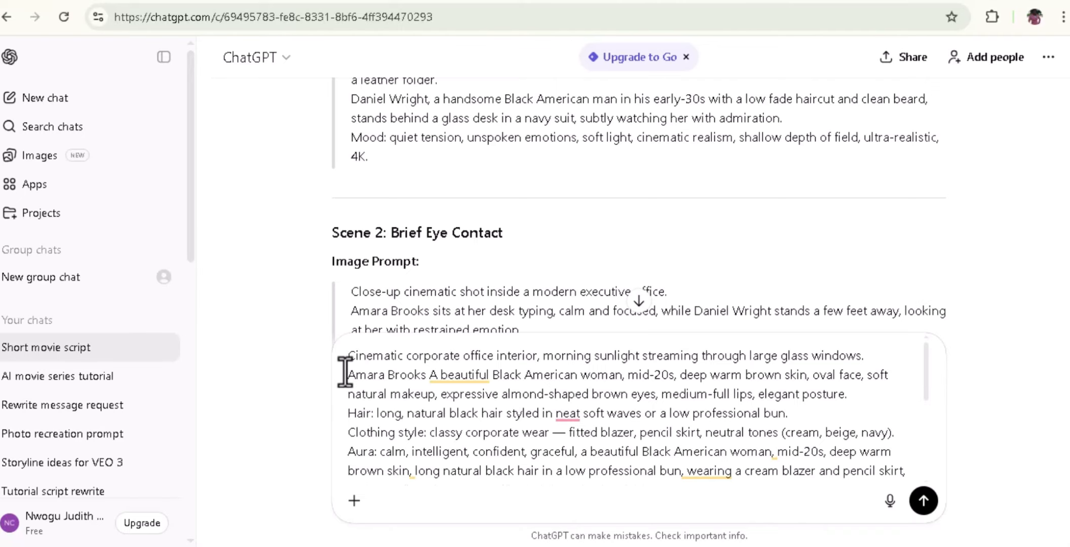
- Cut the combined Scene 1 prompt from the message box and open the Whisk tool in Google Labs
left_click_drag(348, 352, 394, 500)
key("BackSpace")
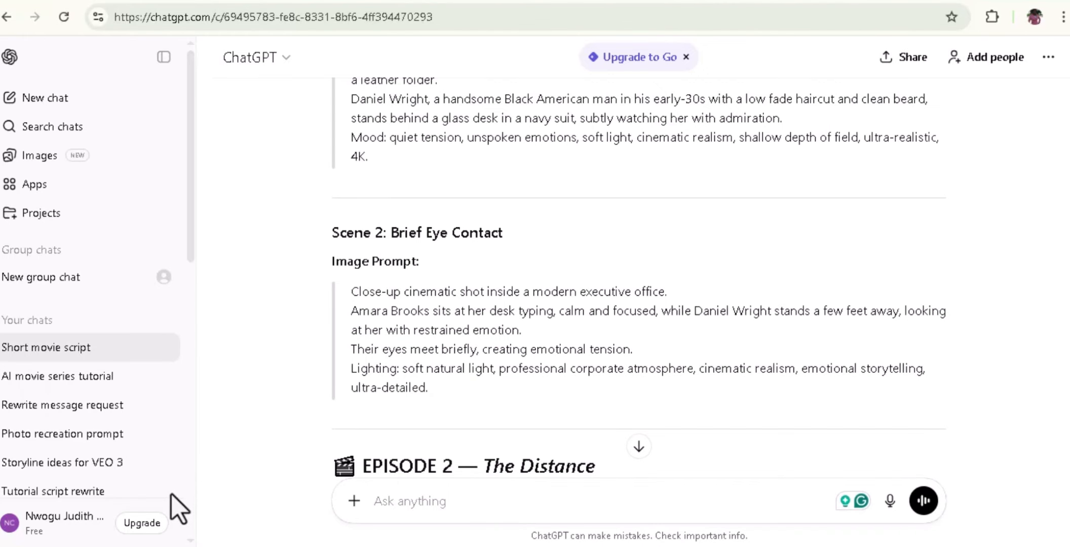
key("ctrl+Tab")
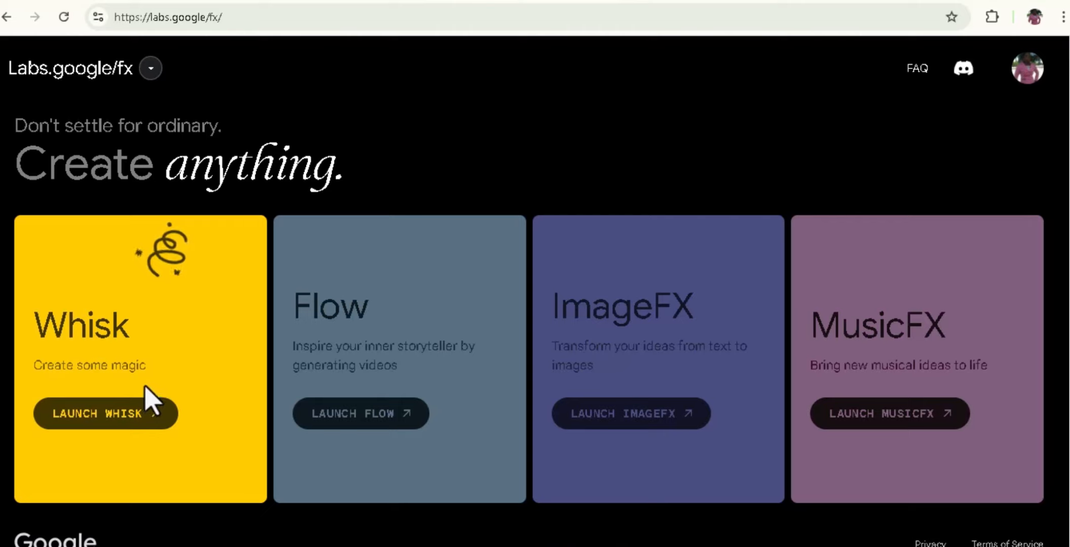
left_click(152, 400)
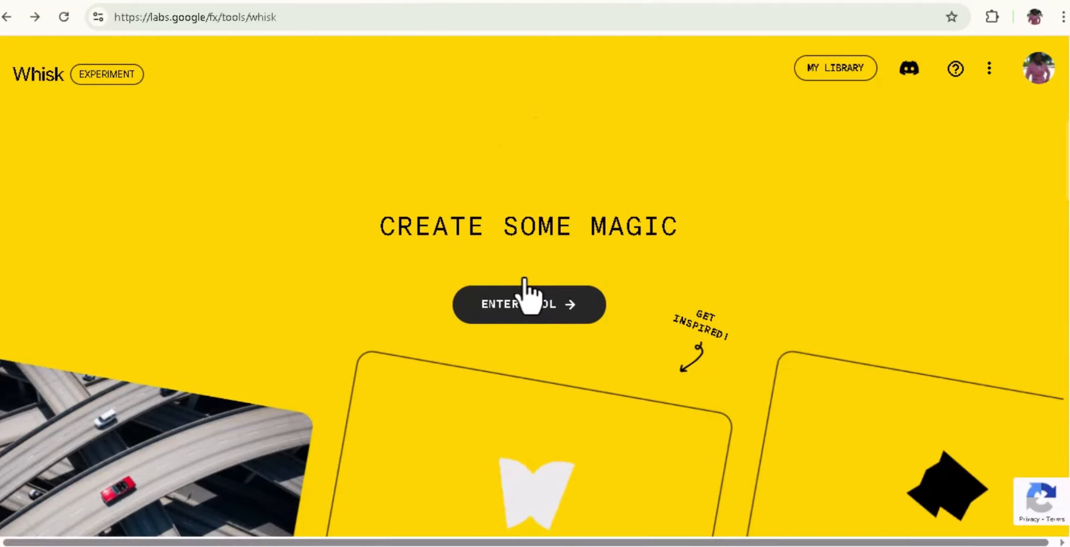
left_click(521, 278)
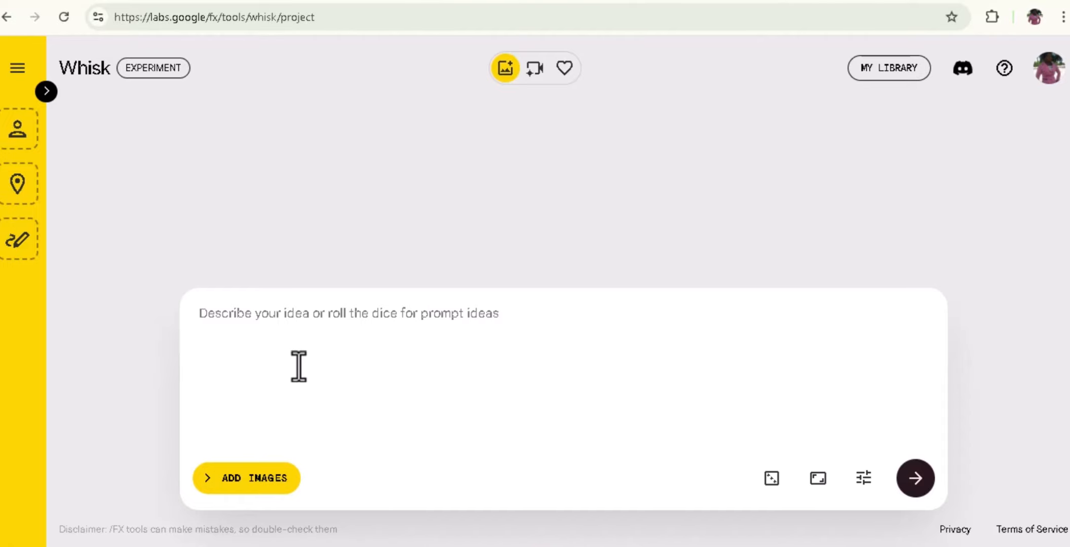
- Generate images in Whisk from the pasted Scene 1 prompt with the 9:16 portrait aspect ratio
key("ctrl+v")
right_click(278, 364)
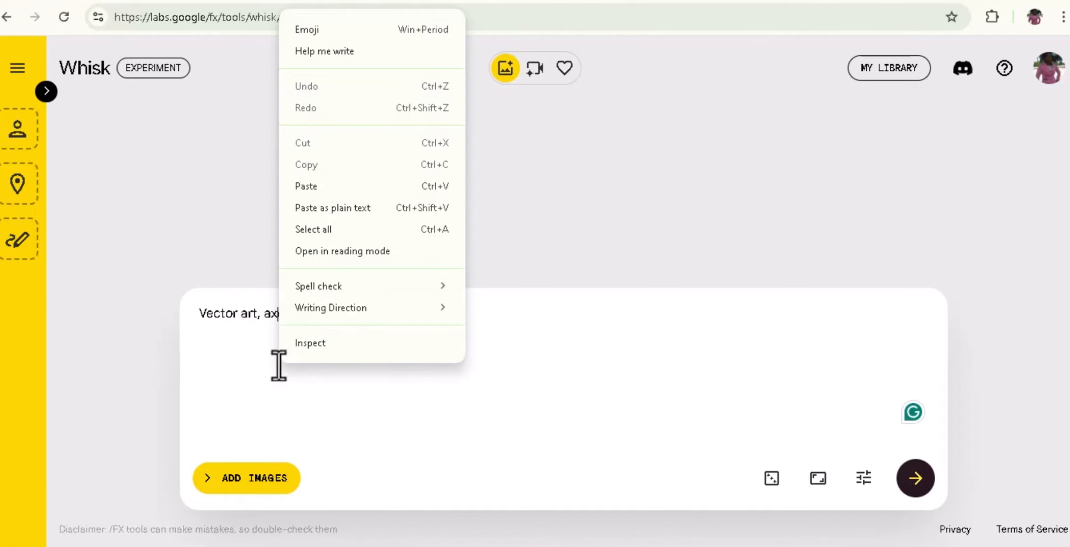
left_click(327, 186)
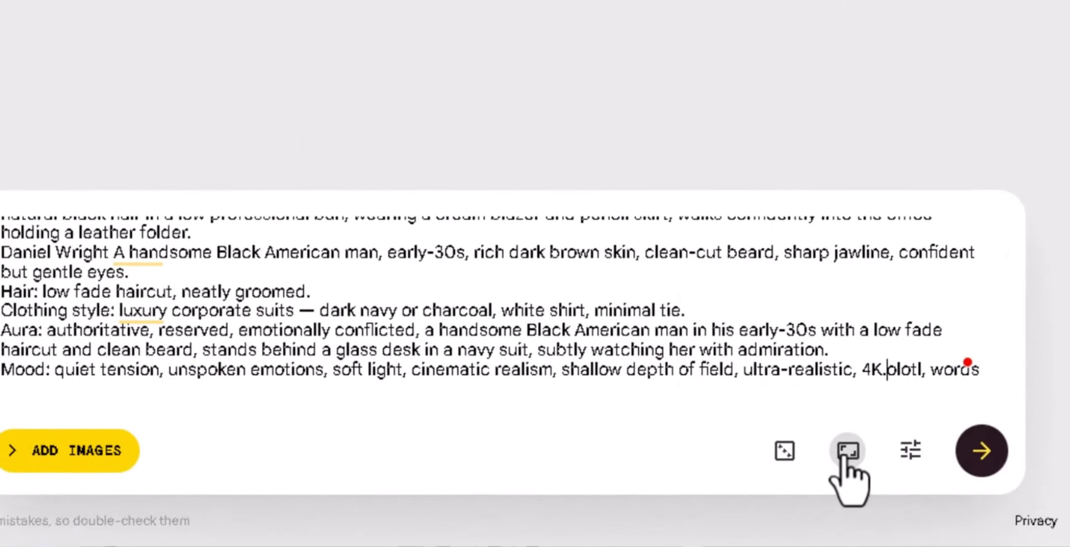
left_click(847, 450)
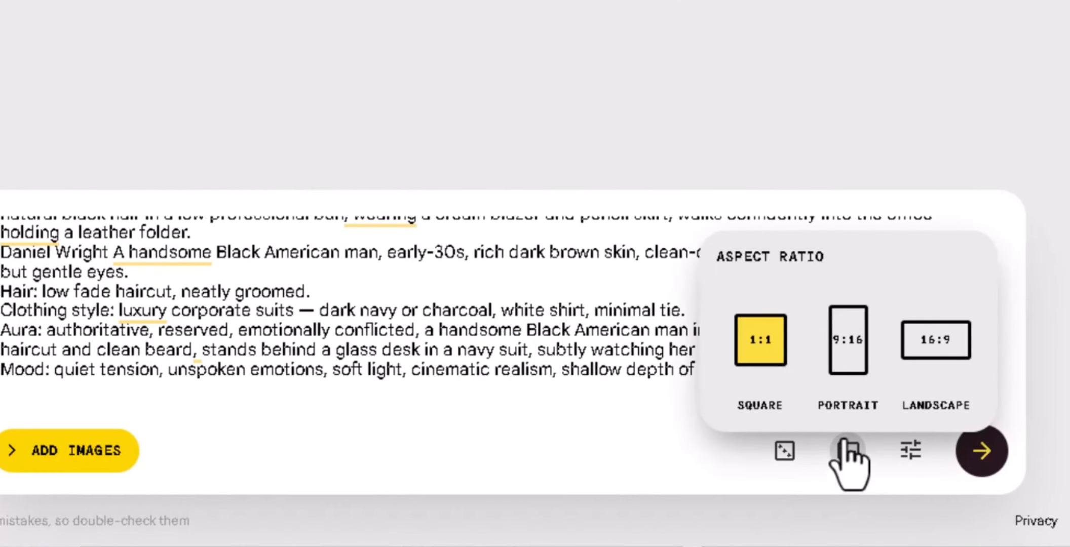
left_click(984, 458)
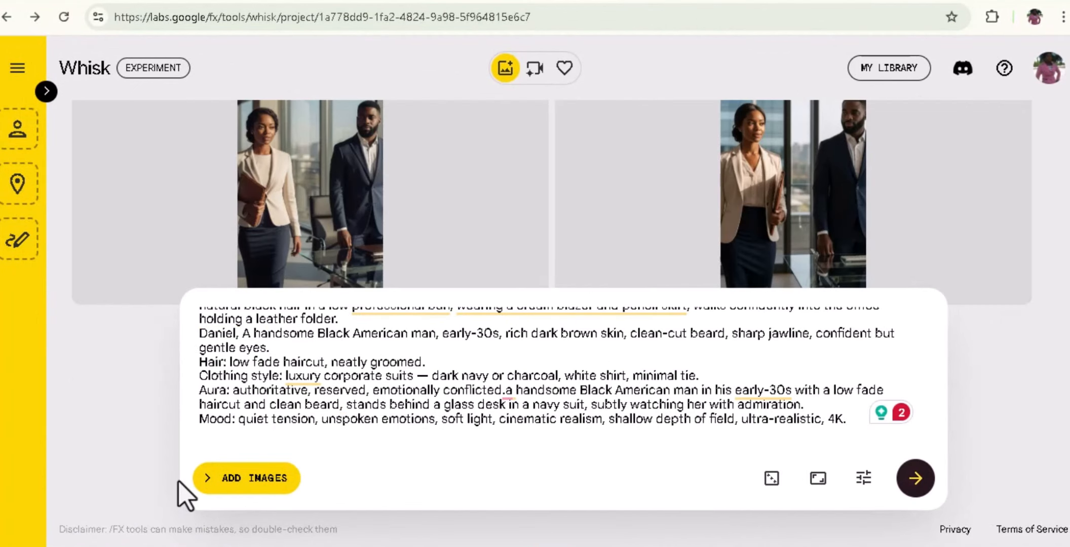
- Inspect the generated office images of the two characters, opening individual results and closing them again
left_click(285, 248)
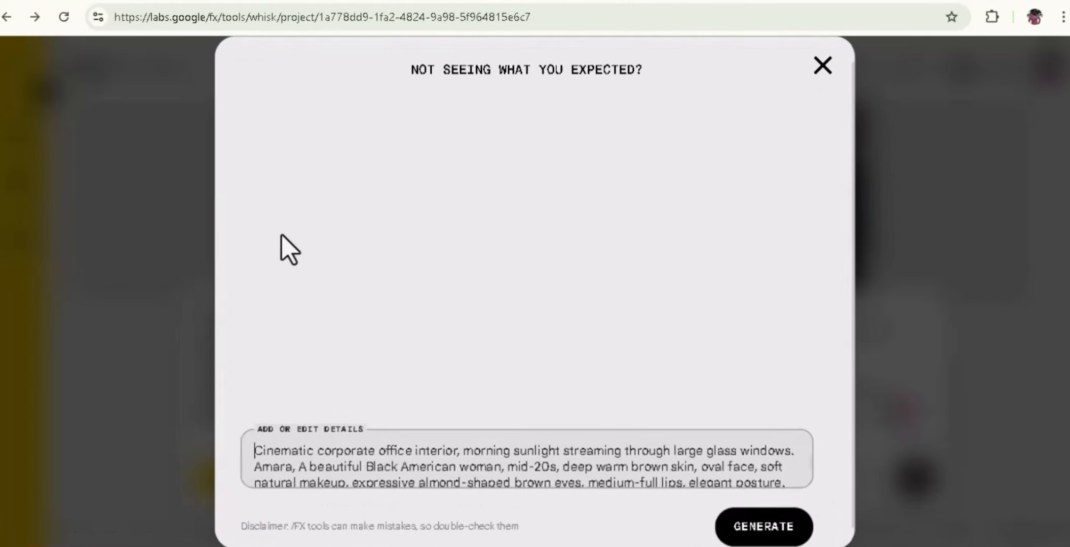
left_click(824, 74)
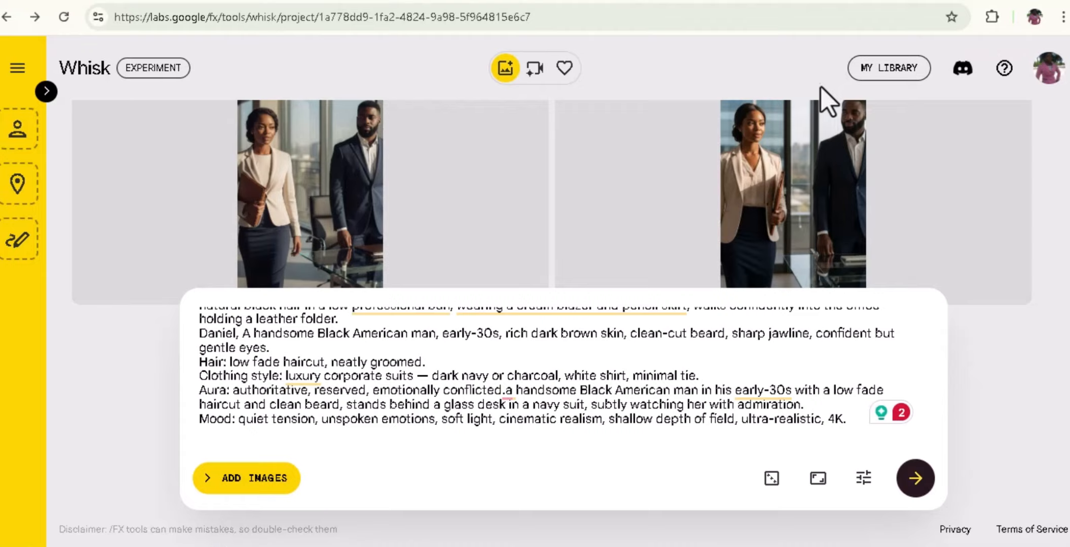
left_click(795, 139)
key("Escape")
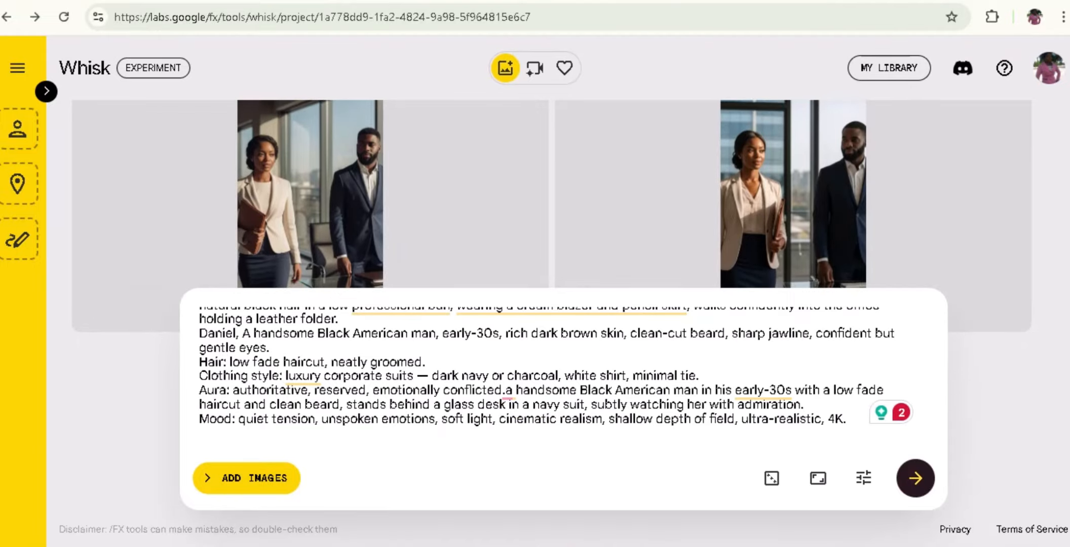
scroll(639, 210, "up", 2)
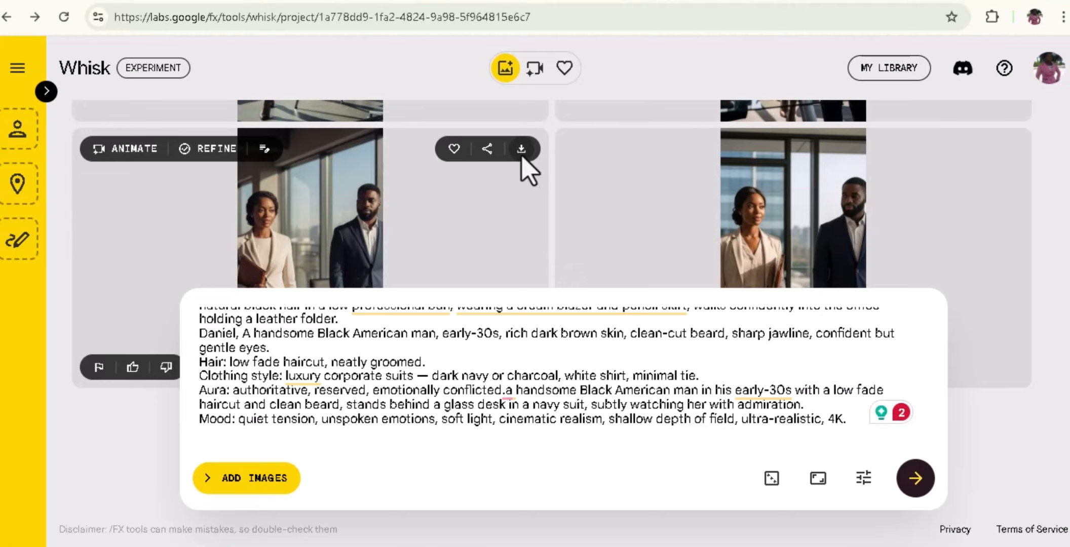
- Download the generated office image of both characters by the windows, and generate an image in Gemini from the same Scene 1 prompt
left_click(521, 150)
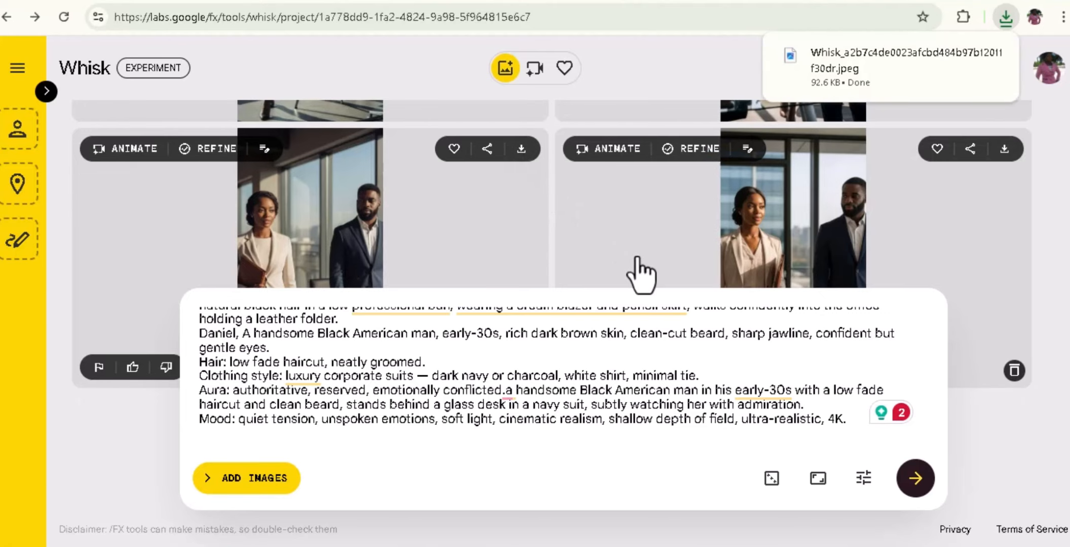
key("ctrl+Tab")
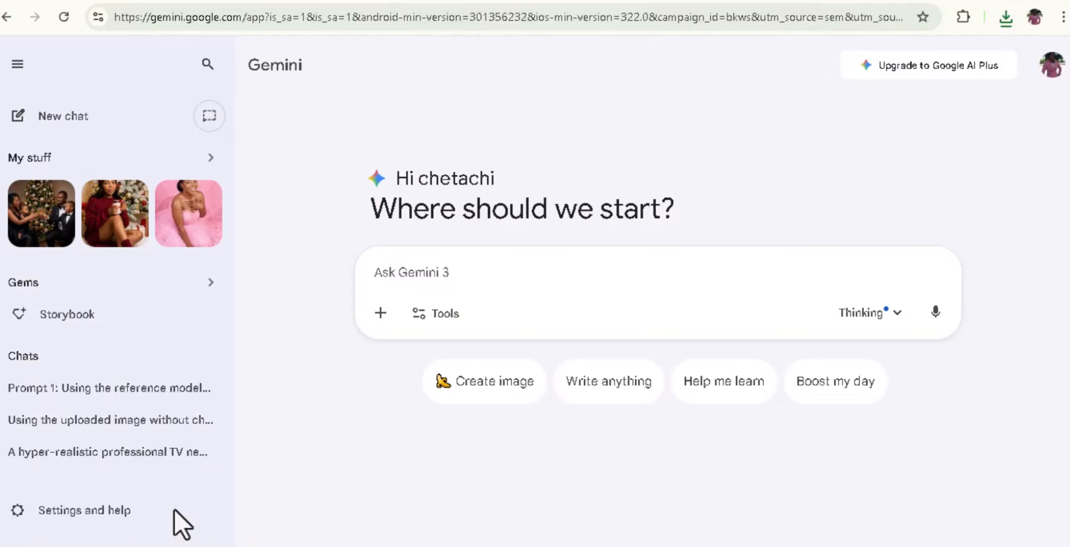
left_click(483, 386)
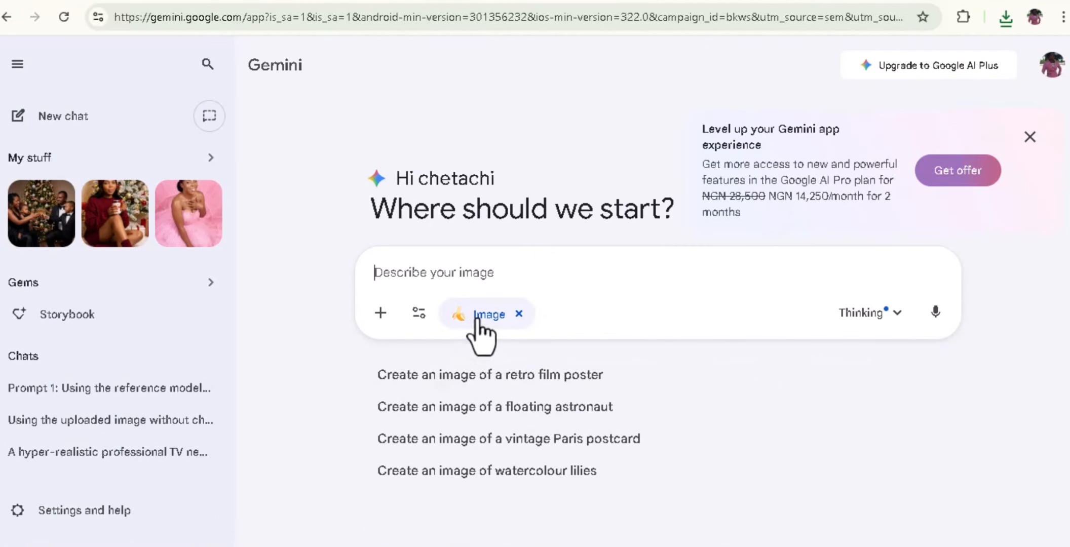
right_click(462, 307)
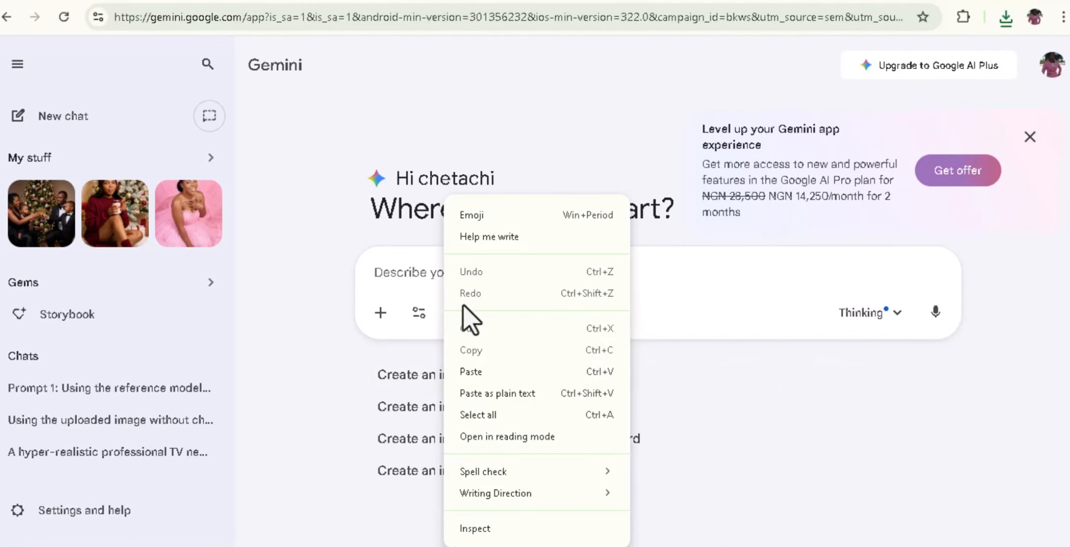
left_click(482, 372)
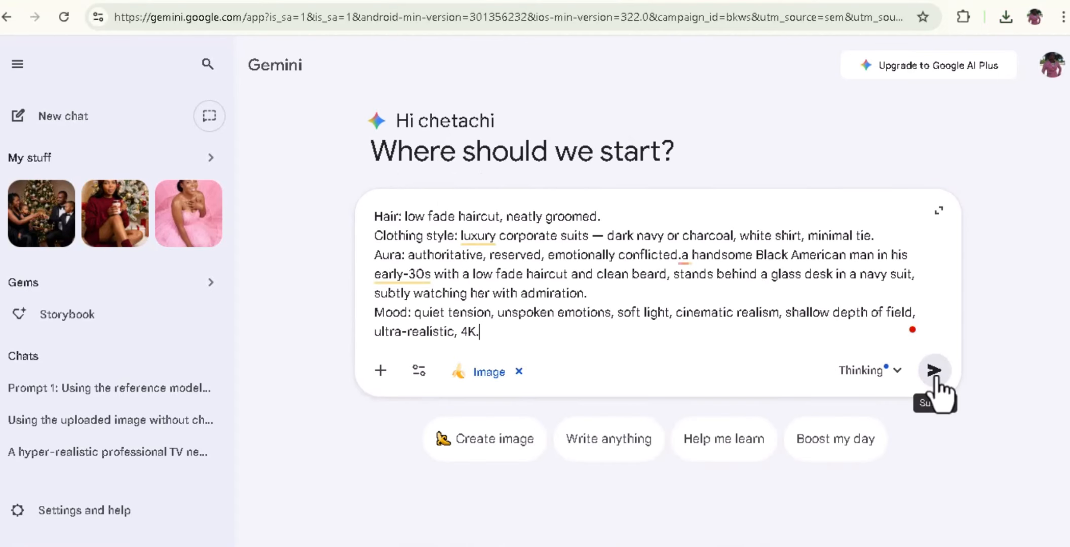
left_click(935, 372)
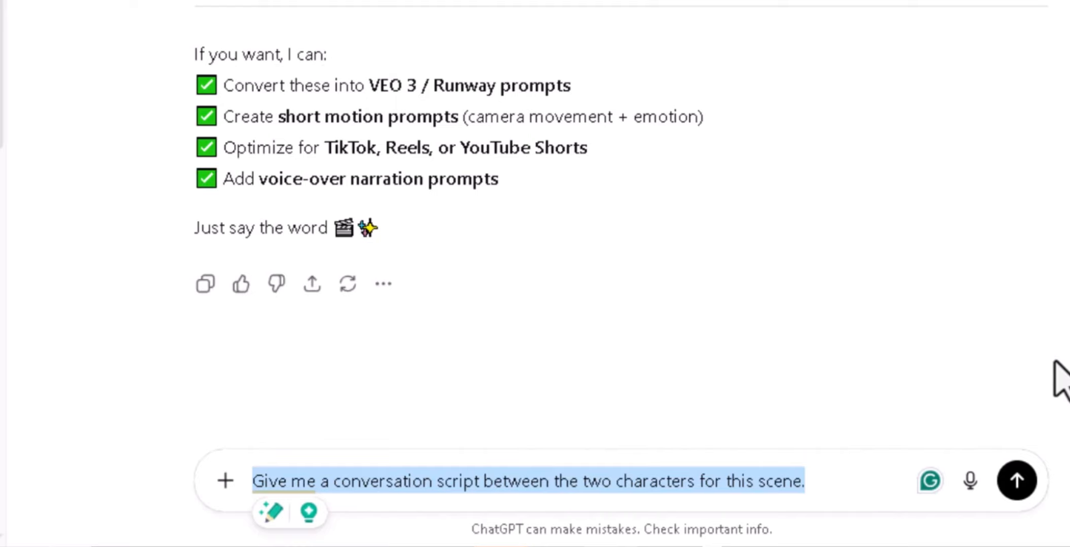
- Ask ChatGPT for a conversation script between the two characters for this scene, and copy Episode 1's opening narrator lines
left_click(1023, 485)
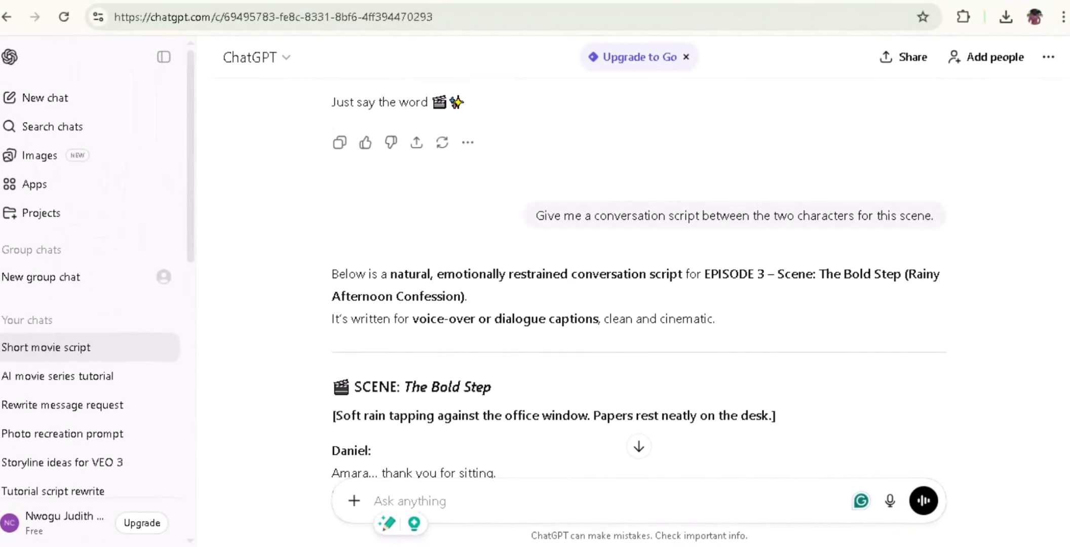
scroll(876, 418, "down", 5)
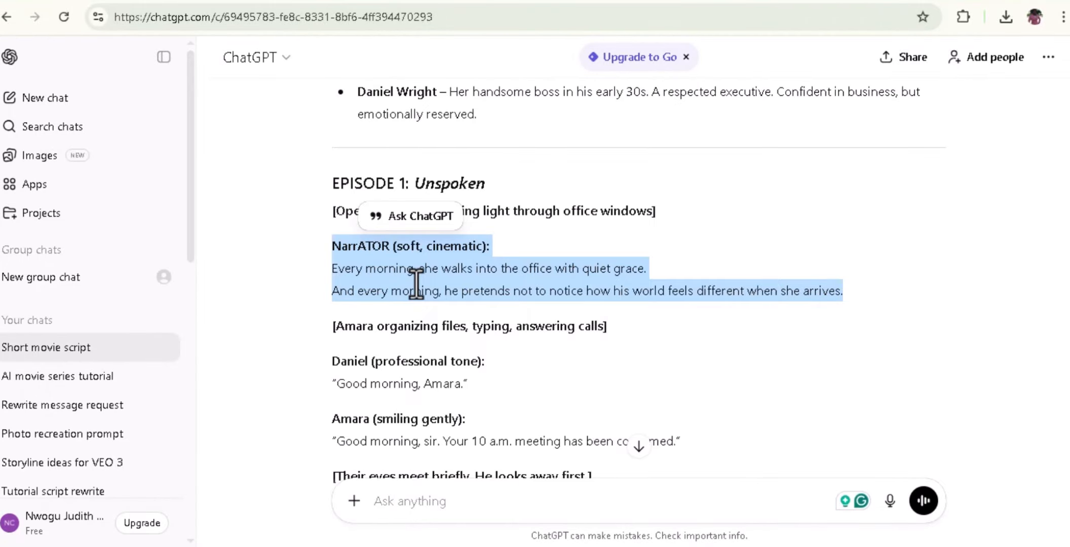
right_click(424, 292)
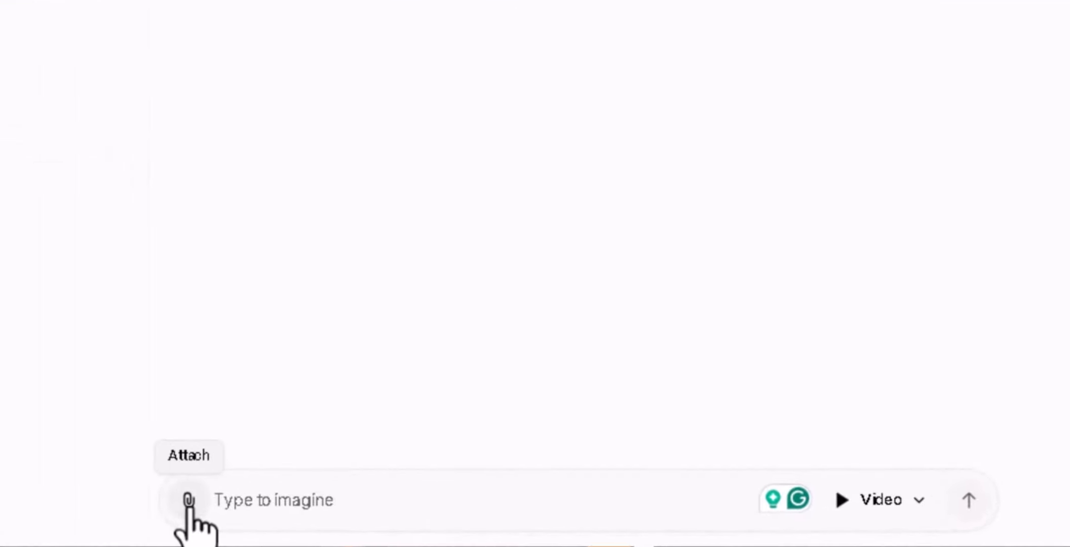
- Upload the downloaded Whisk image of the woman seated at the laptop with the man standing behind her to Grok Imagine in Video mode
left_click(189, 502)
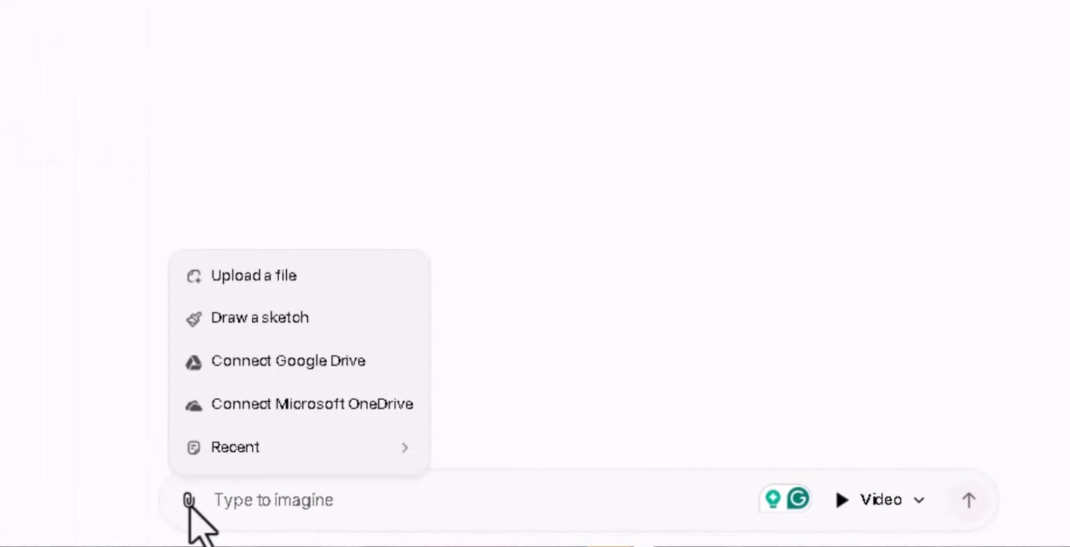
left_click(254, 284)
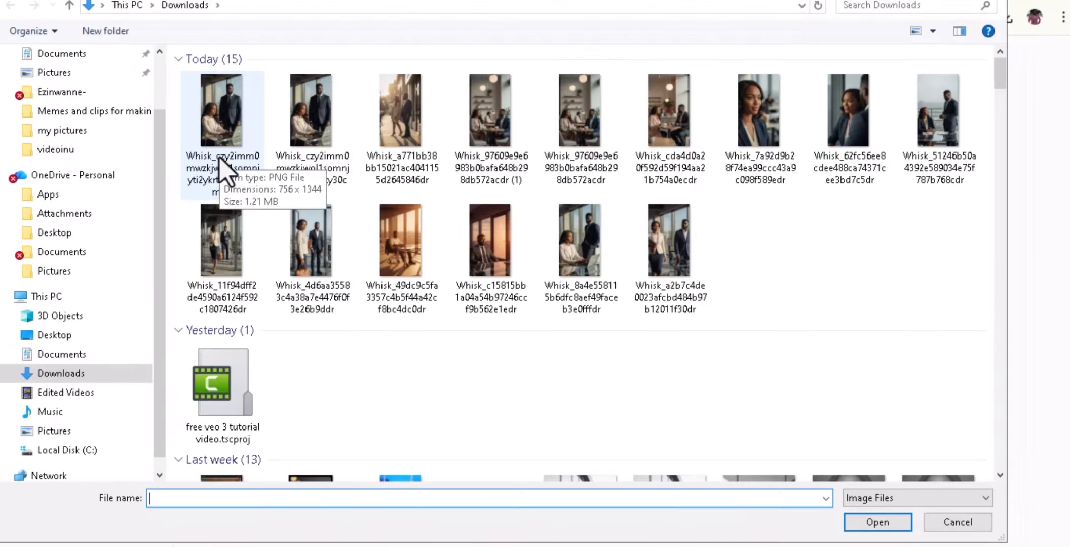
left_click(219, 158)
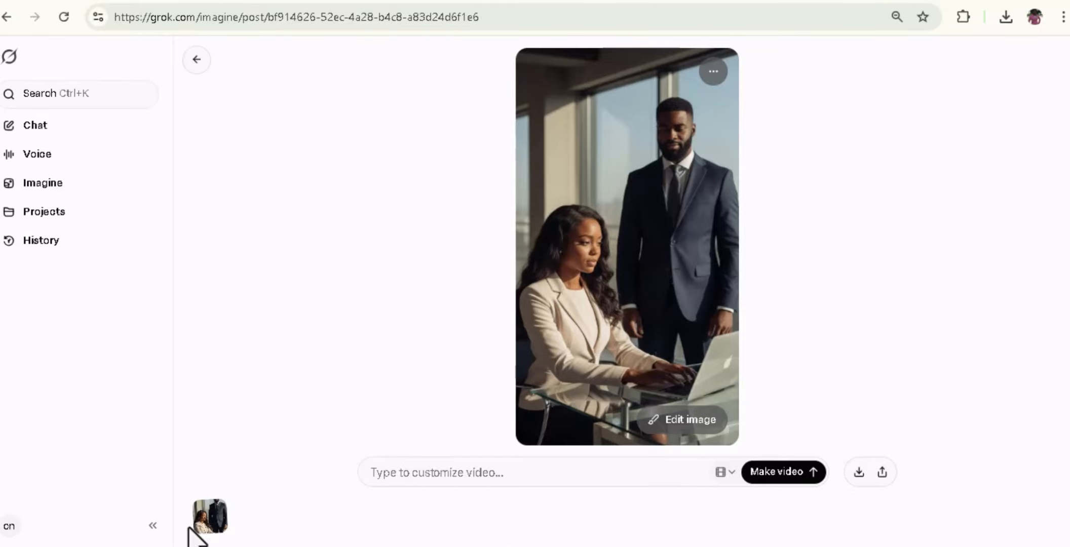
- Copy the two characters' "Good morning" exchange from Episode 1 in ChatGPT and paste it into Grok as the video prompt
left_click(84, 3)
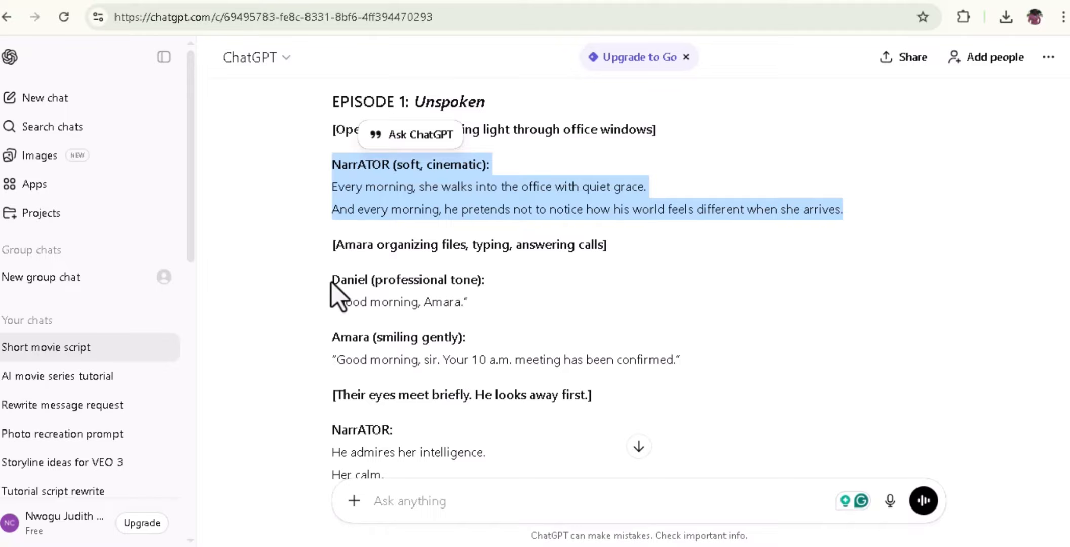
left_click_drag(331, 282, 681, 361)
key("ctrl+c")
left_click(157, 4)
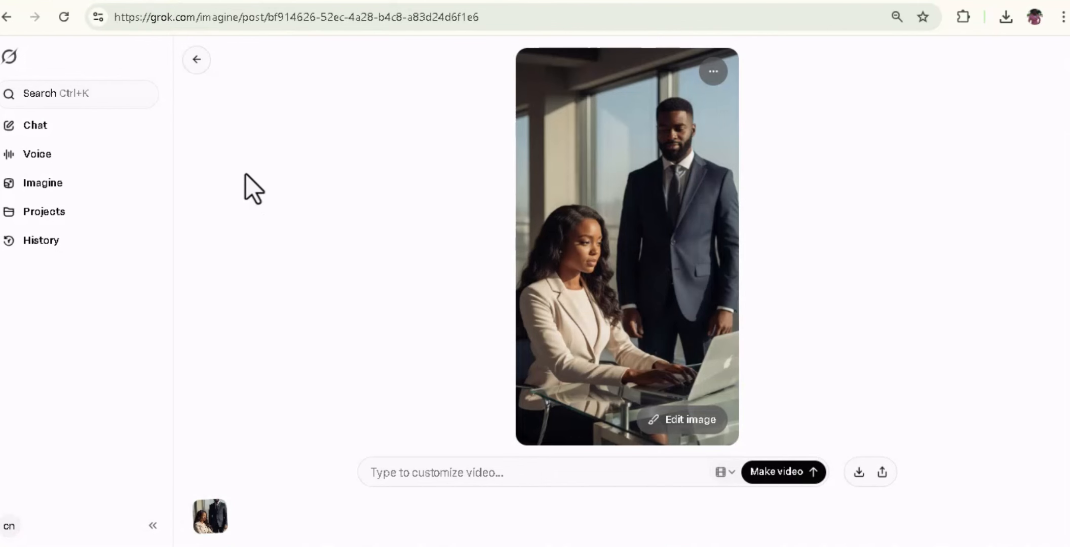
right_click(407, 471)
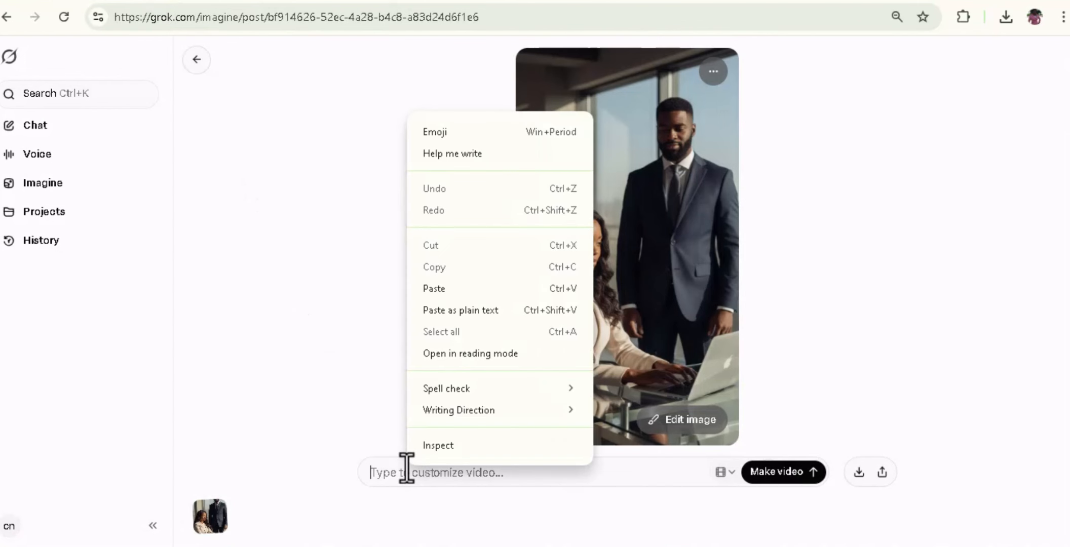
left_click(439, 291)
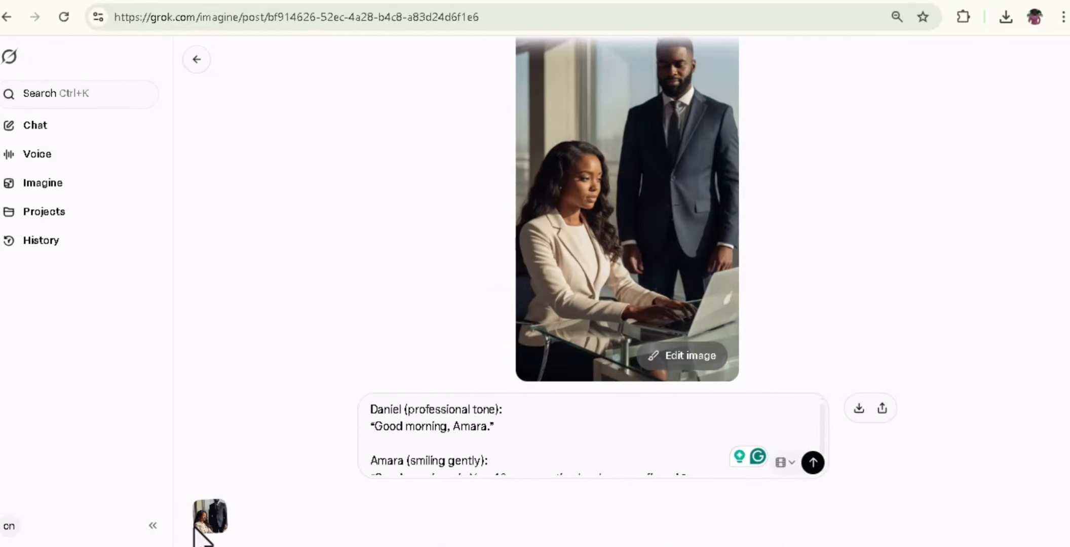